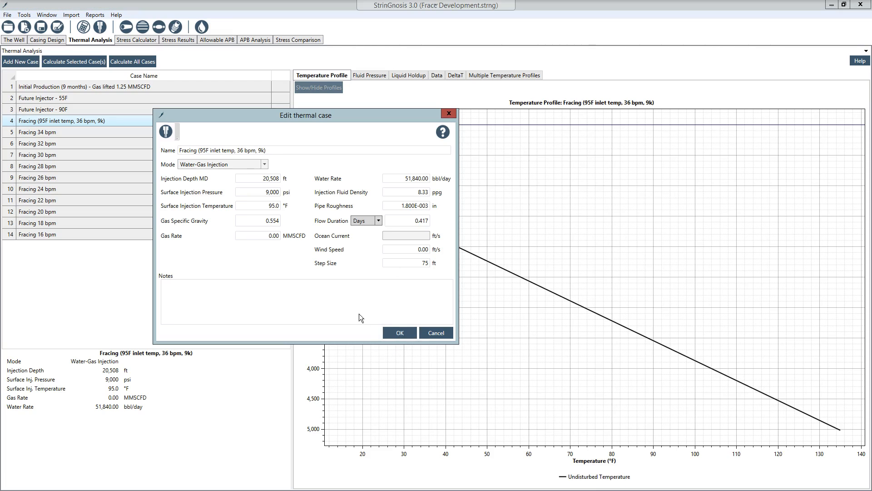
Accept the settings of thermal case "Fracing (95F inlet temp, 36 bpm, 9k)" and calculate that case
click(402, 333)
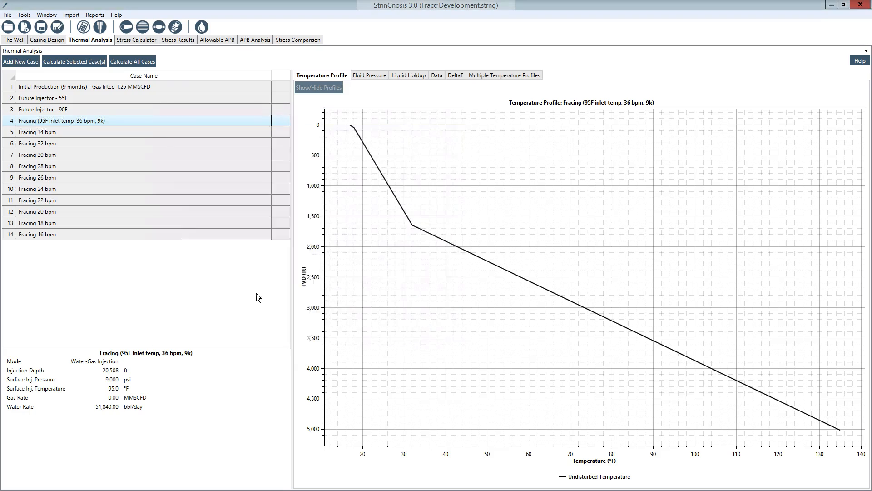
click(88, 120)
click(66, 60)
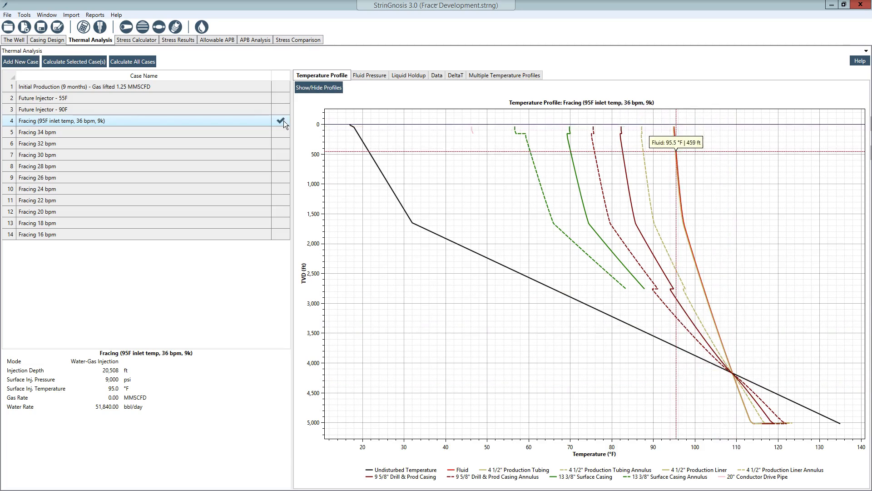
Select the 4 1/2" production liner in the stress calculator and examine its position in the wellbore schematic
click(137, 40)
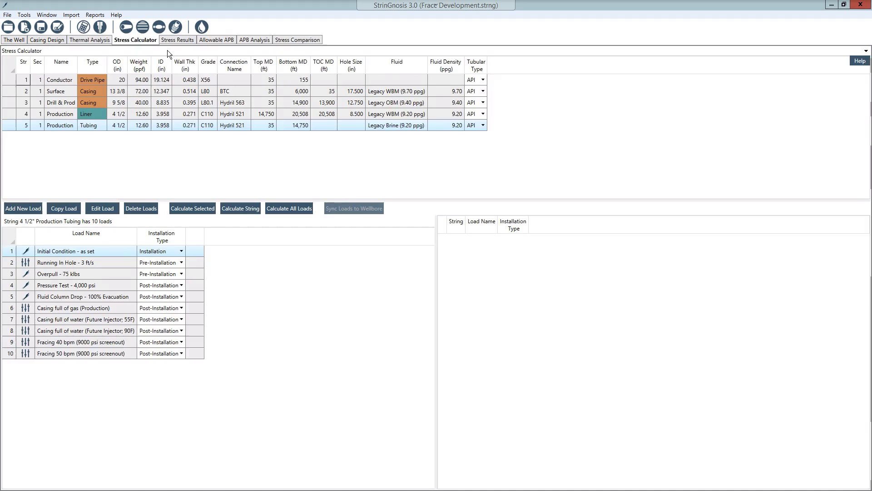
click(62, 116)
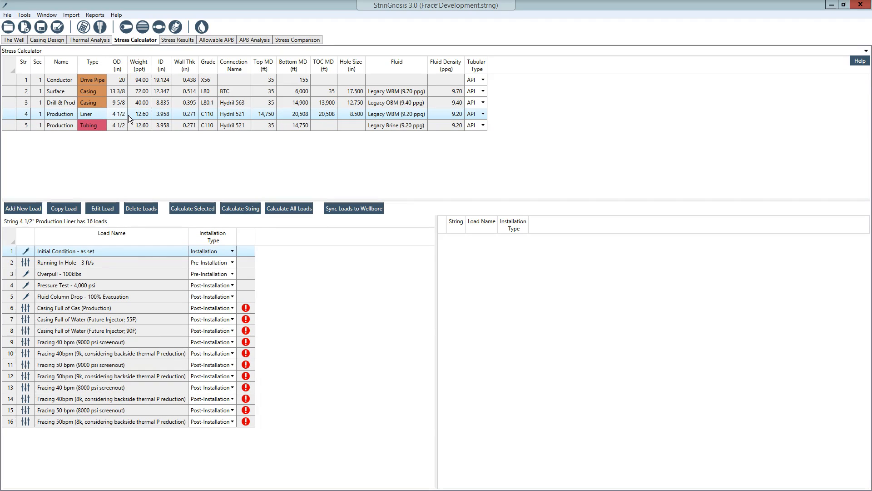
click(99, 26)
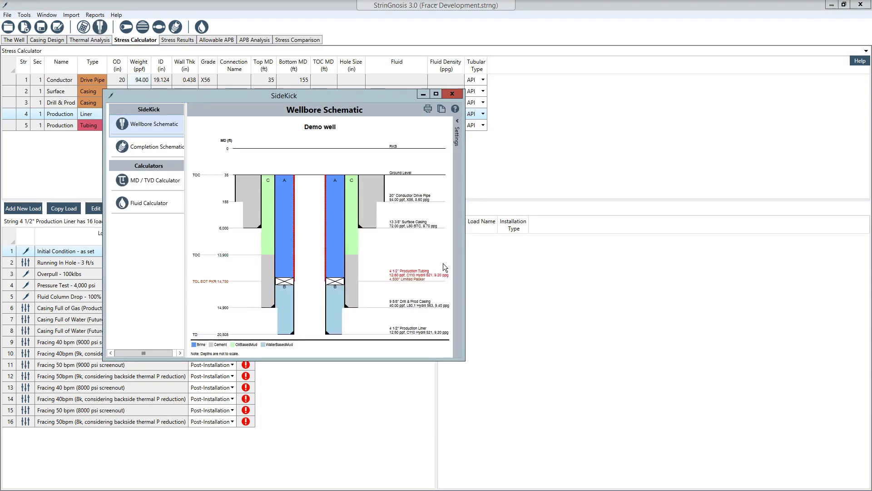
drag(306, 94, 518, 108)
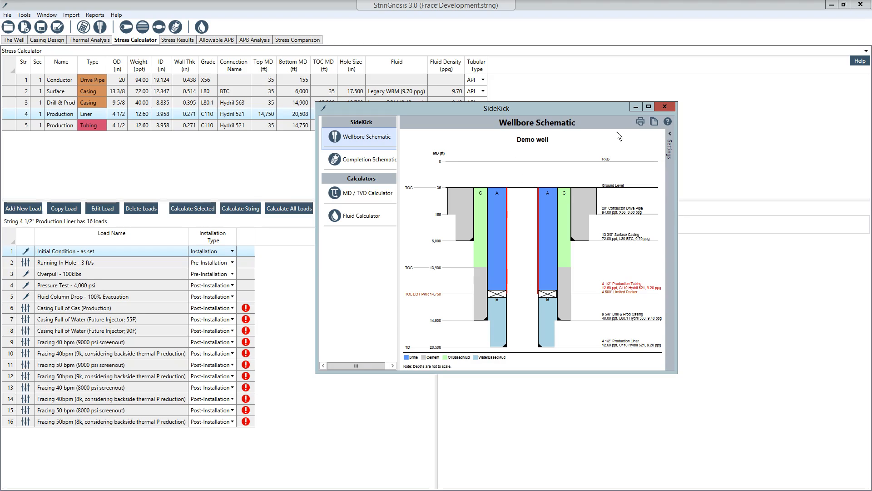
click(636, 107)
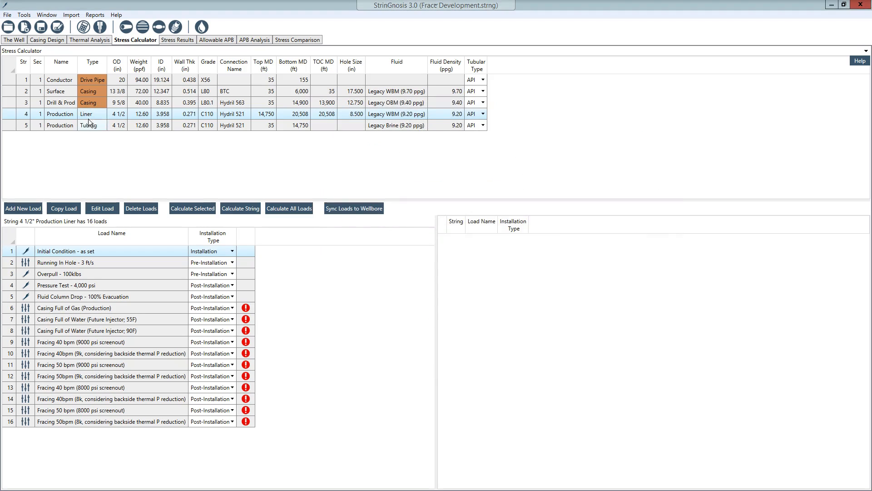
Add a custom load to the production liner, basing its pressure and temperature profiles on the Pressure Test template
click(29, 210)
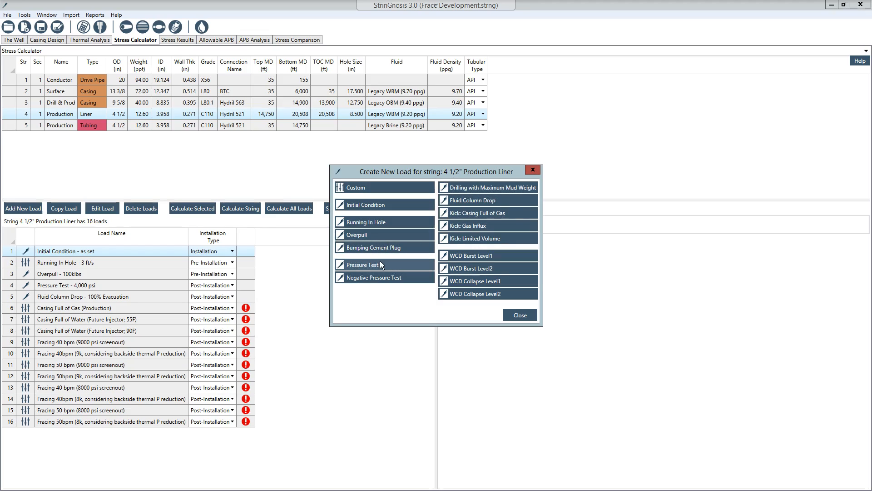
click(358, 187)
click(190, 135)
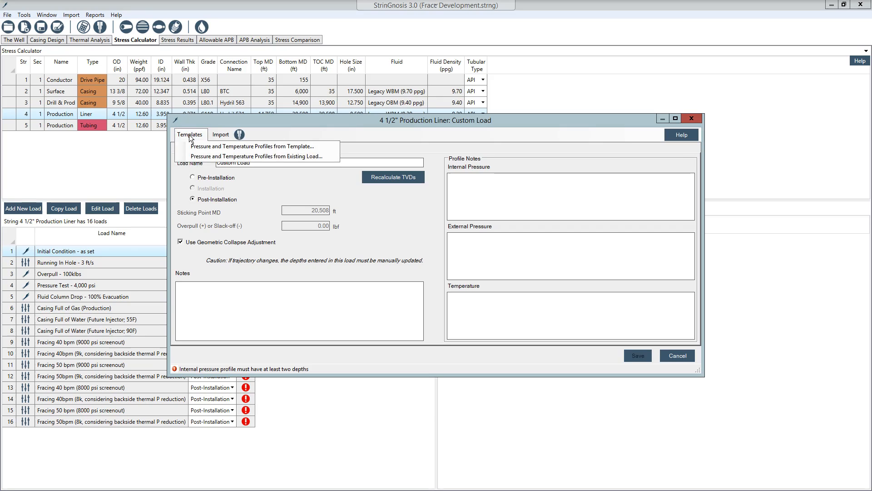
click(212, 147)
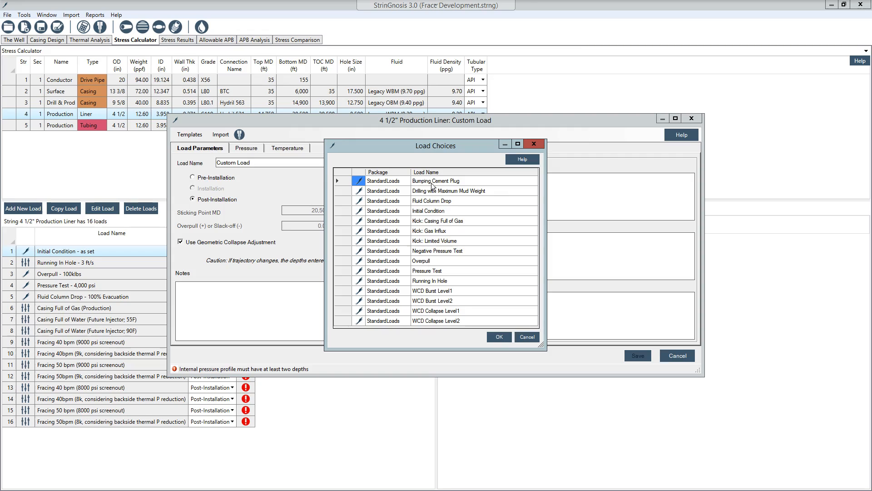
click(490, 270)
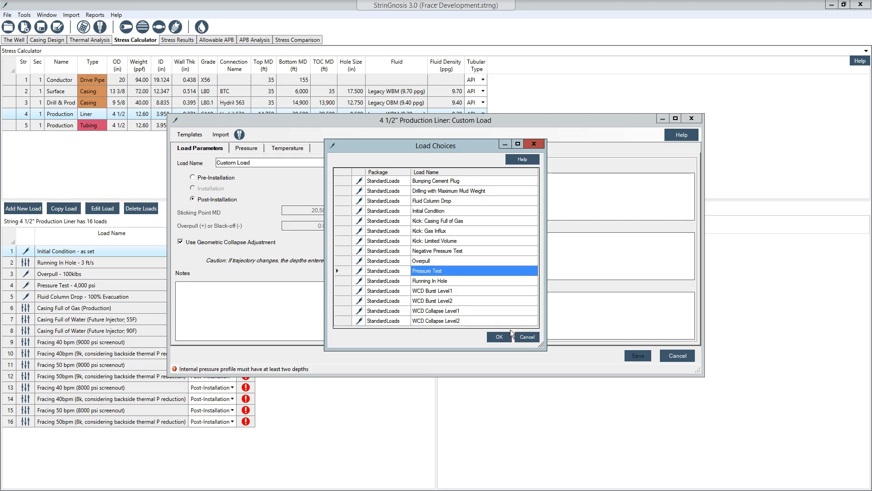
click(500, 336)
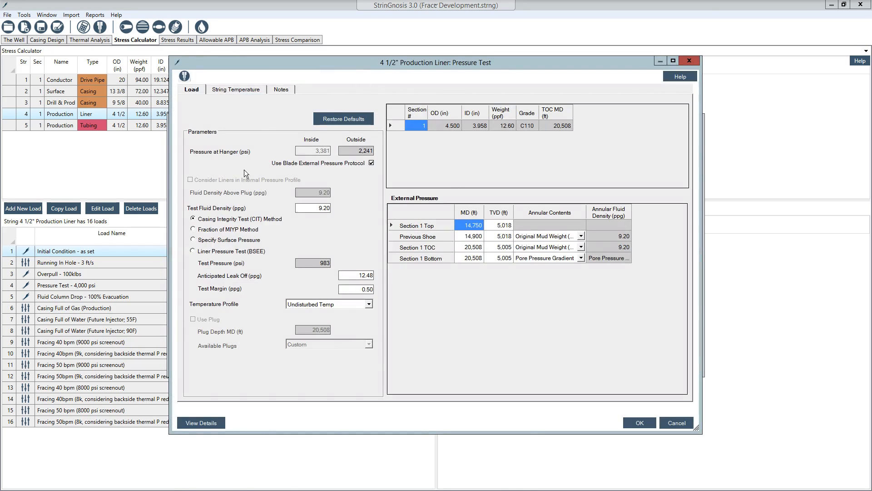
Specify a surface test pressure of 9,000 psi and use the "Fracing (95F inlet temp, 36 bpm, 9k)" temperature profile
click(195, 239)
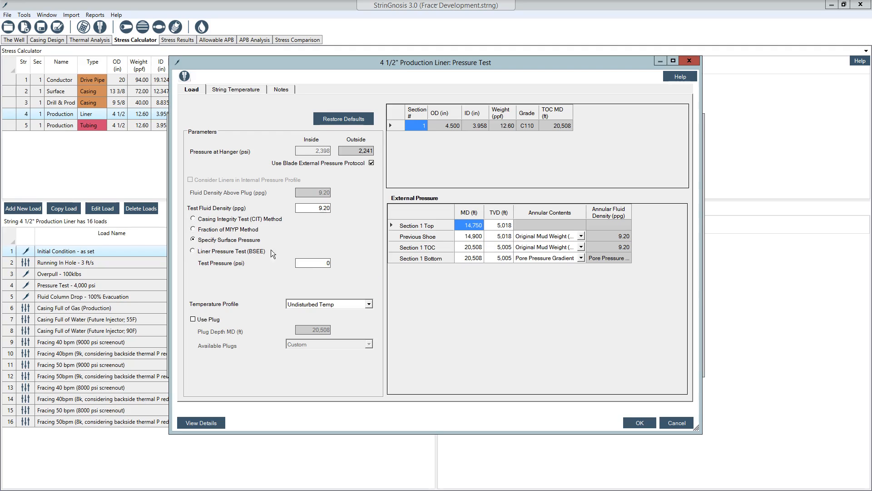
click(327, 263)
text(90000)
key(BackSpace)
click(369, 304)
mouse_move(369, 323)
mouse_down()
mouse_move(370, 347)
mouse_move(371, 332)
mouse_up()
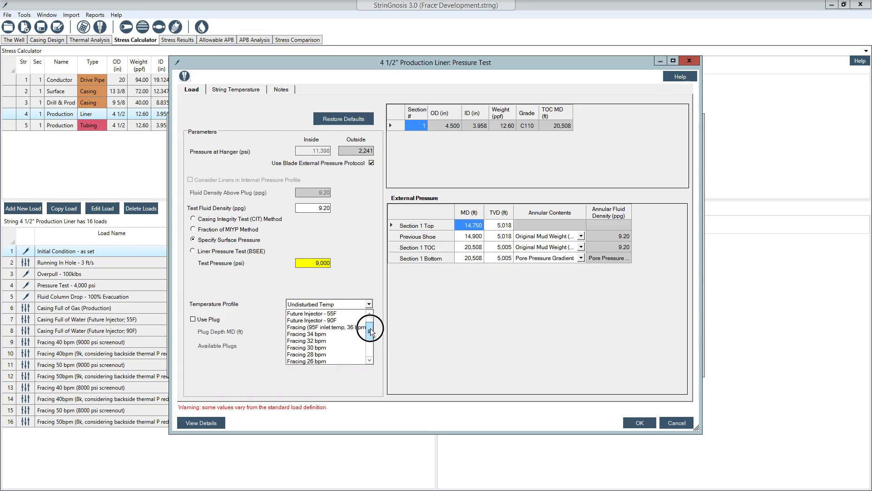
click(308, 327)
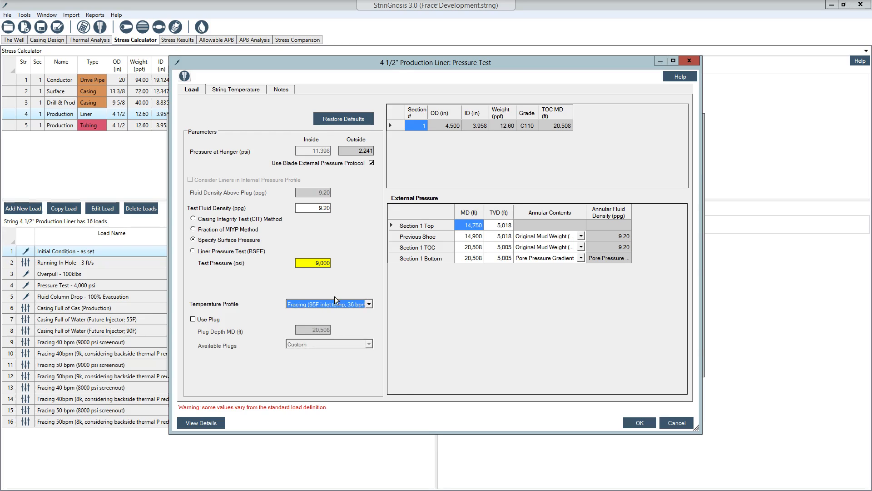
Check the pressure test details, set the Section 1 Bottom annular contents to Original Mud Weight (9.20 ppg), and accept the template
click(198, 423)
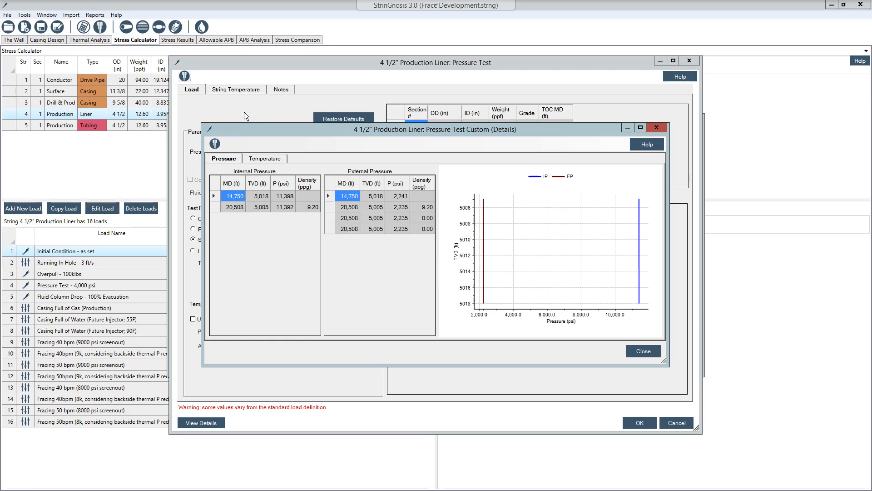
click(640, 349)
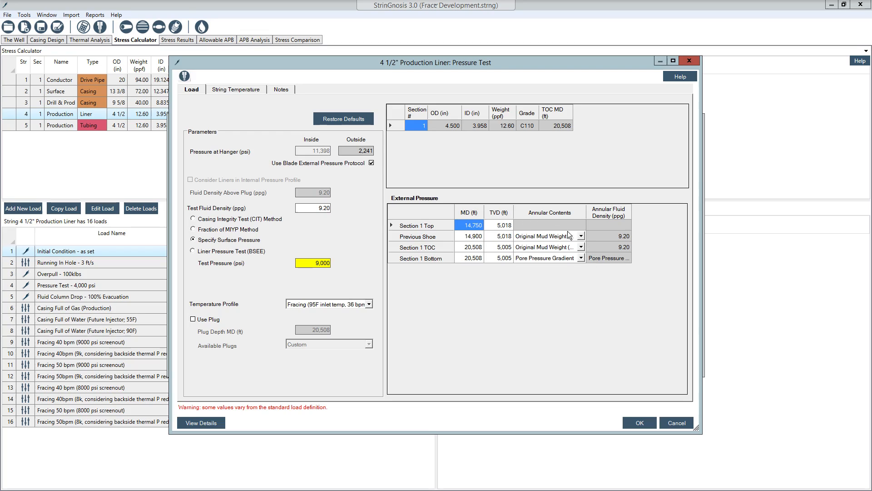
click(581, 258)
drag(586, 288, 587, 276)
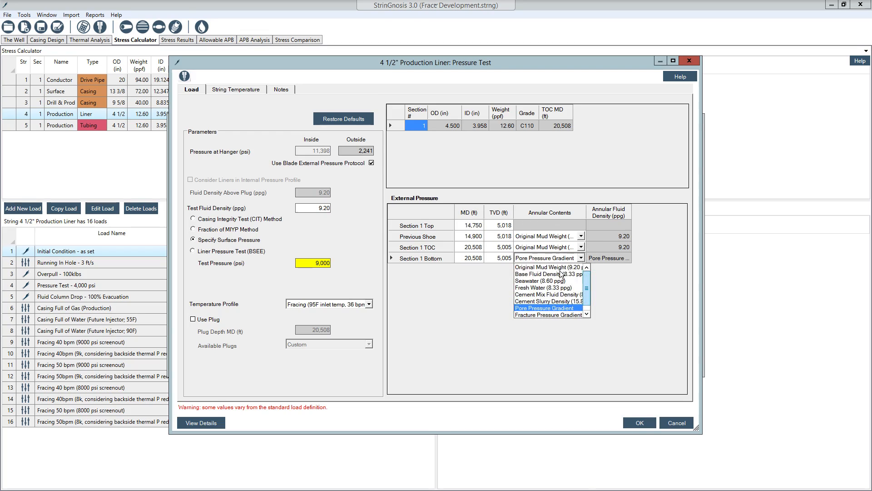
click(559, 267)
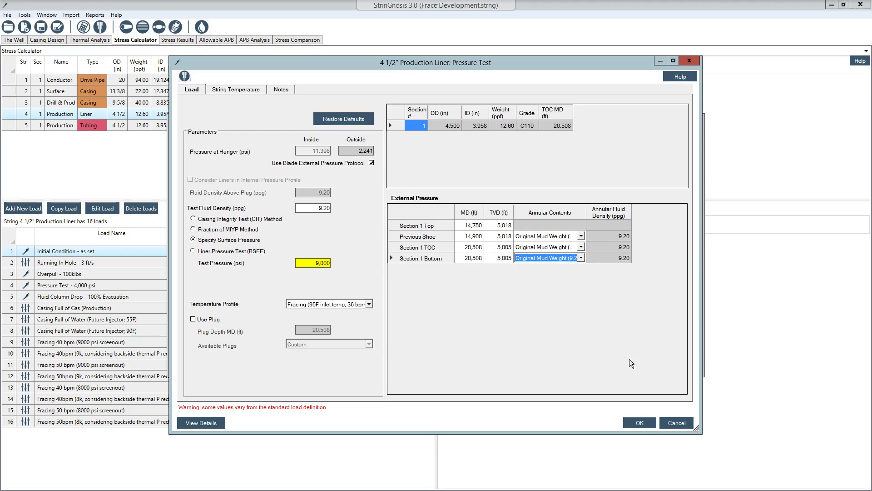
click(641, 422)
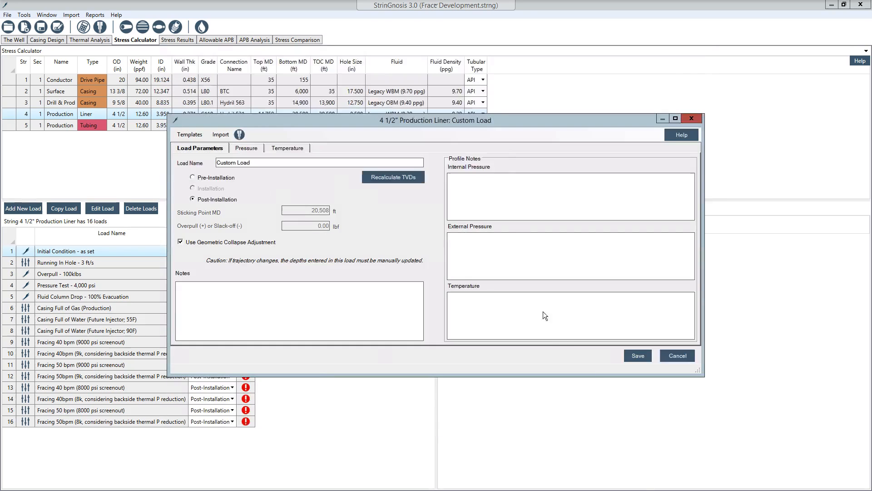
Review the custom load's internal and external pressure profiles and save the load
click(240, 150)
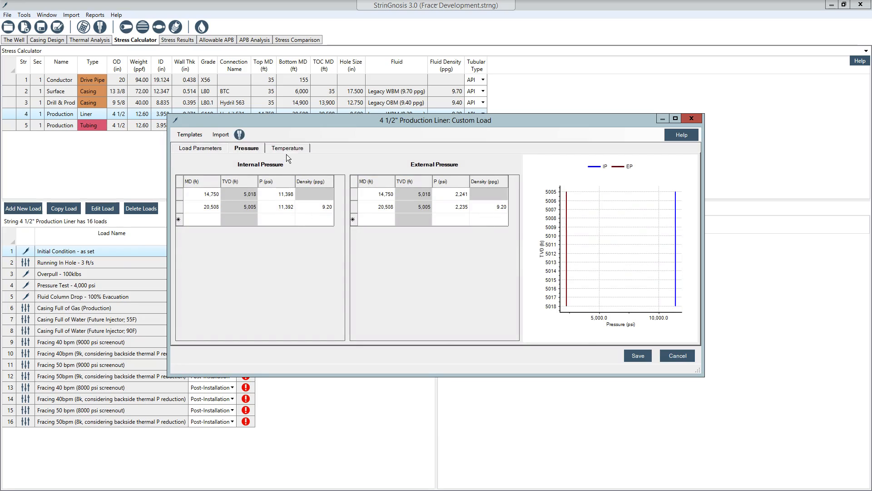
click(203, 148)
click(245, 148)
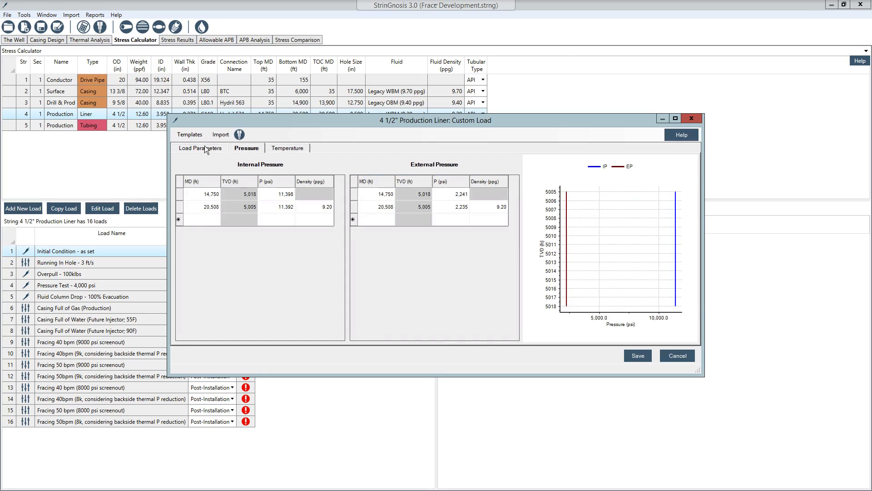
click(207, 148)
click(631, 357)
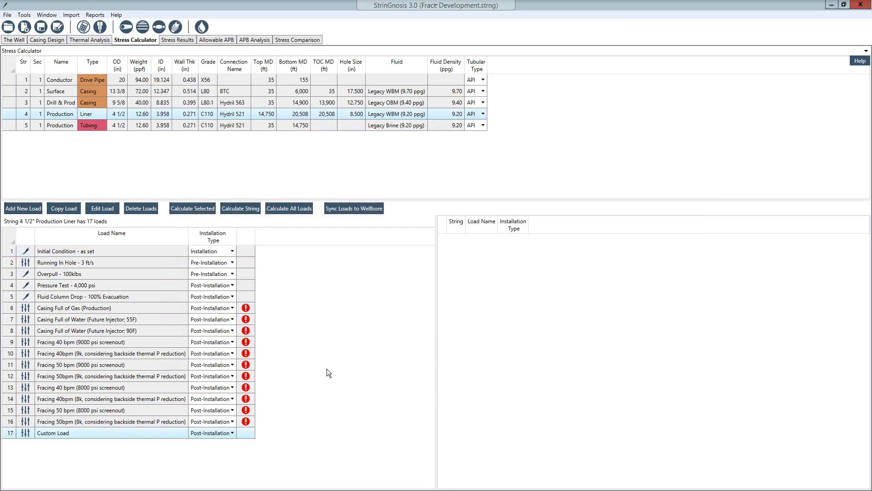
Reopen the custom load for editing and rename it "Custom Load - Frac load"
double_click(58, 431)
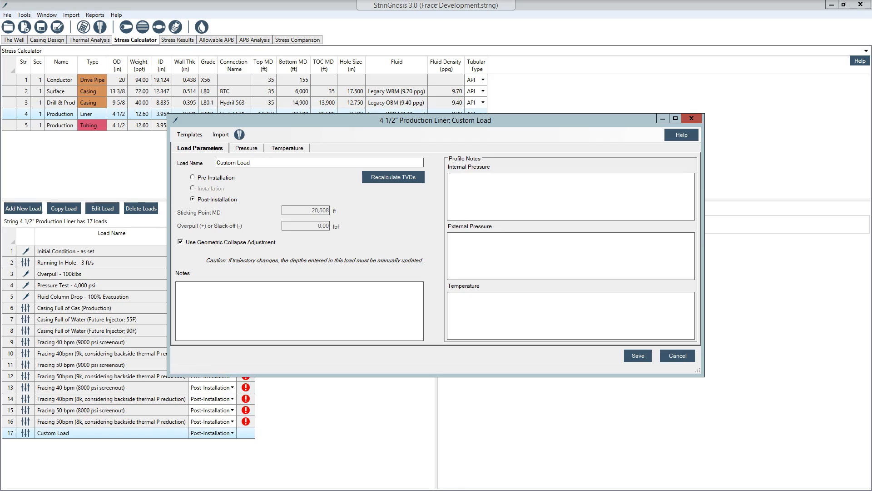
text(- Frac load)
Enter the internal pressure profile note "9000psi ontop of 9.2ppg", checking the fluid density in the load's pressure profile
click(492, 199)
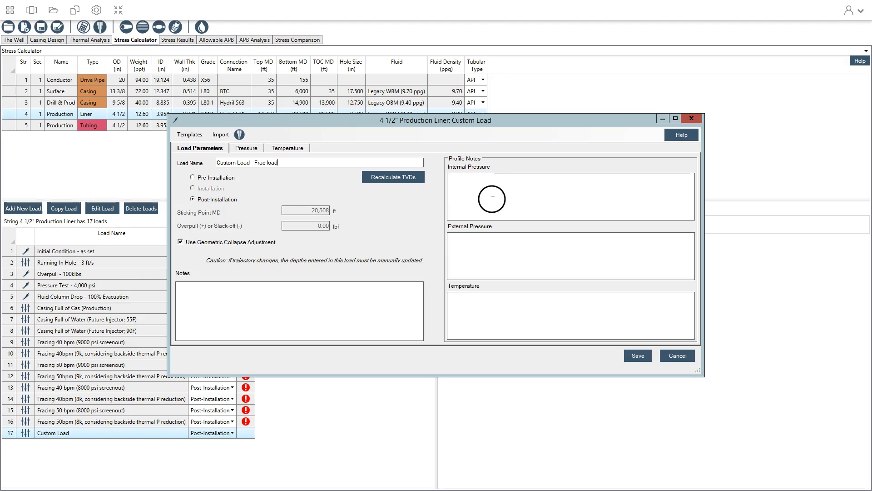
click(475, 180)
text(900)
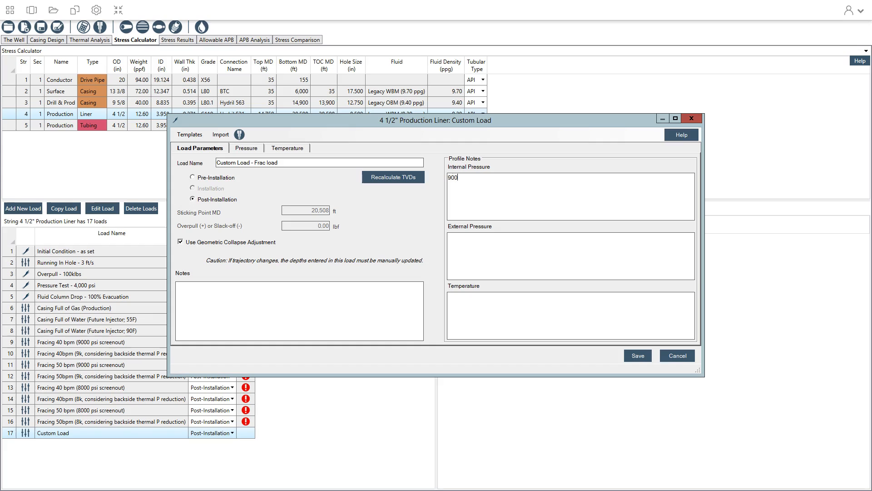
text(0psi ontop of...)
click(252, 148)
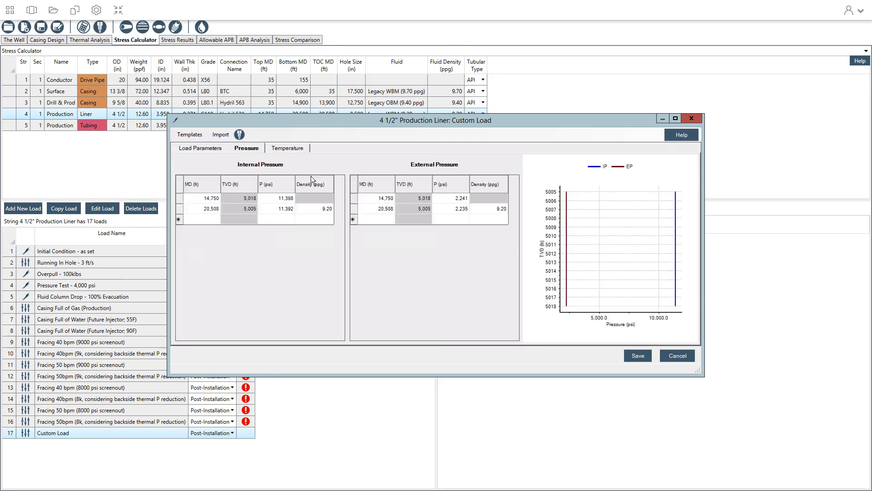
click(215, 150)
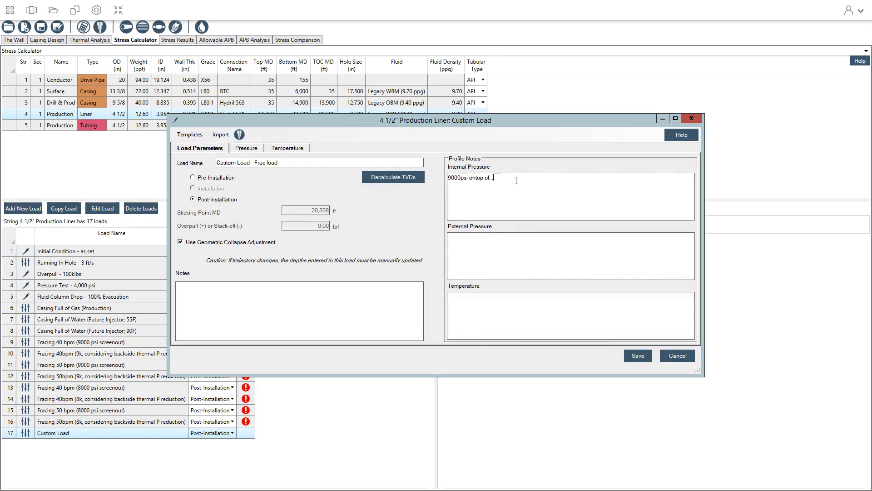
click(517, 180)
key(BackSpace)
key(BackSpace)
key(BackSpace)
text(9.2ppg)
Enter the external pressure profile note "9.2 ppg original mud weight"
click(471, 244)
text(9.2 ppg original mud weight)
Enter the temperature profile note "Frac 9k @ 36bpm" and save the custom load
click(474, 304)
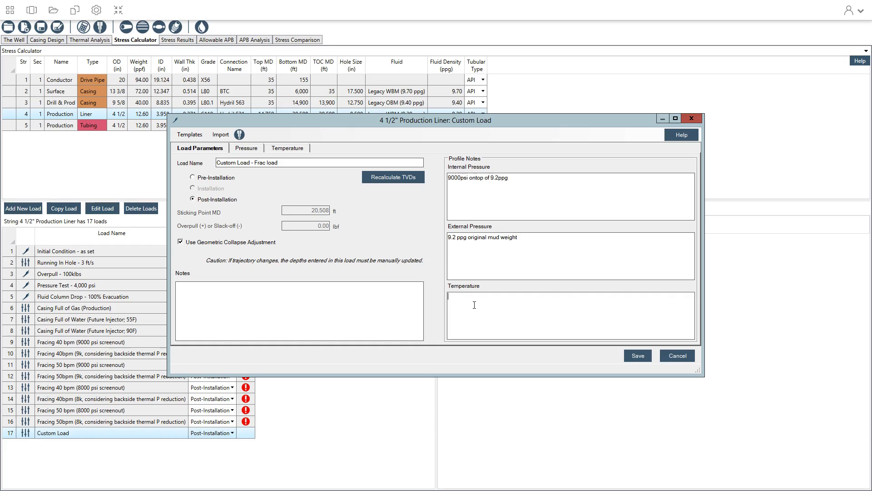
text(Frac 9k @ 36bpm)
click(637, 355)
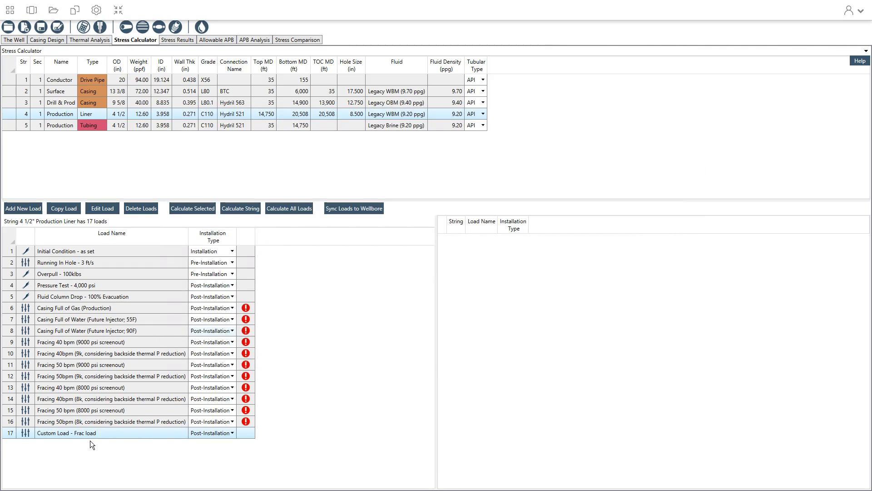
Calculate the custom frac load, examine the production liner's detailed safety factors, and return to the stress calculator
click(193, 209)
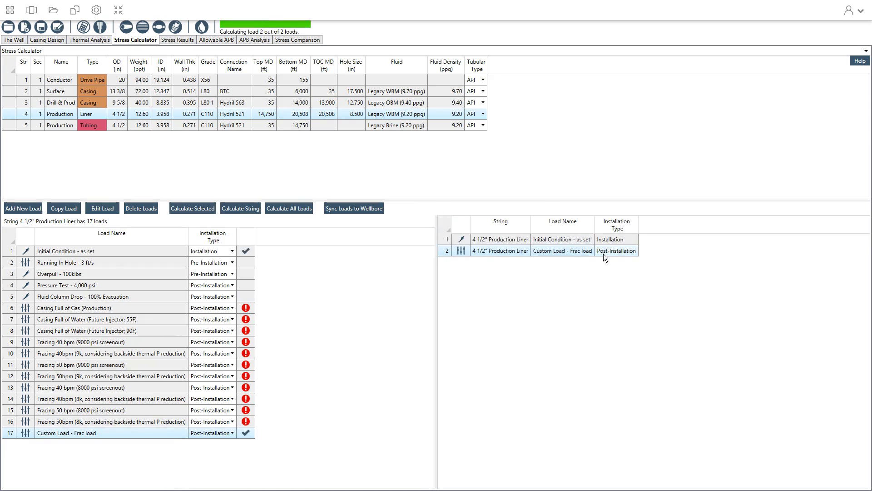
click(176, 42)
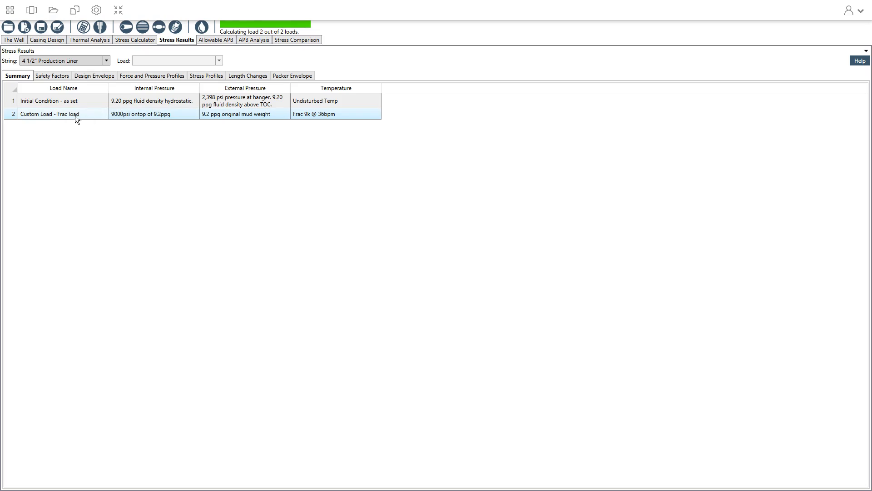
click(54, 76)
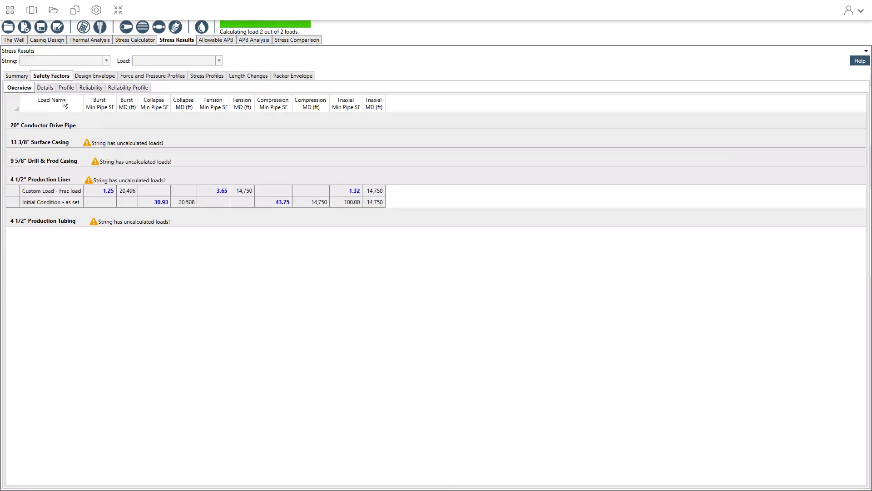
click(46, 88)
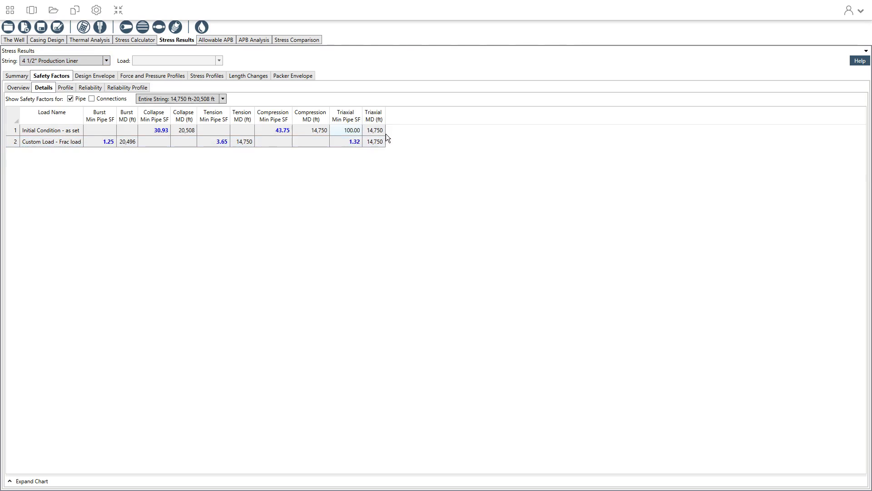
click(351, 132)
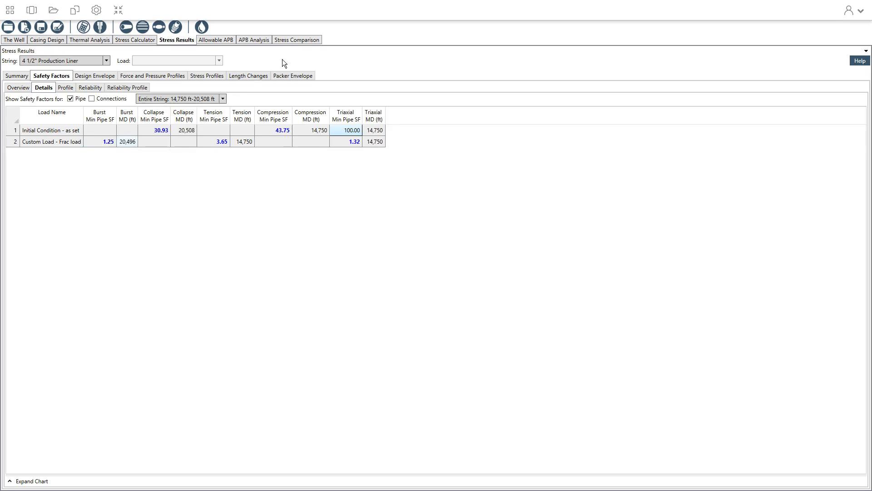
click(139, 42)
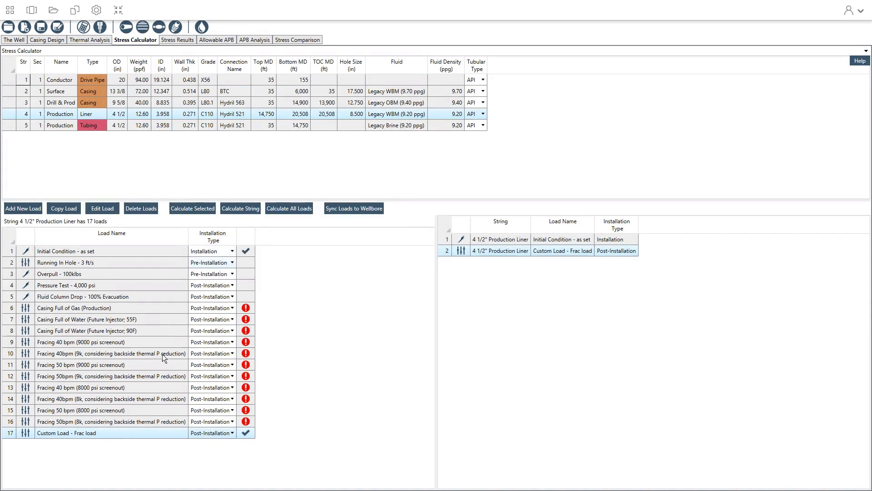